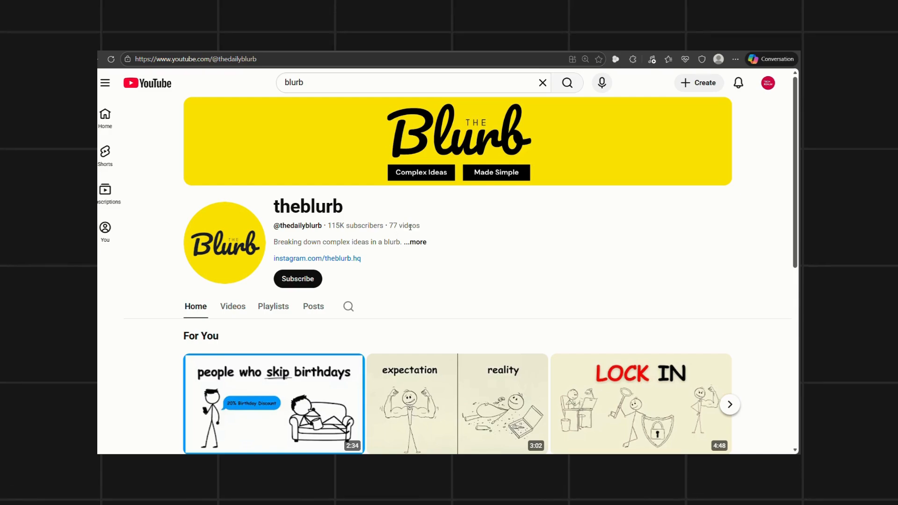
scroll(402, 229, down, 2)
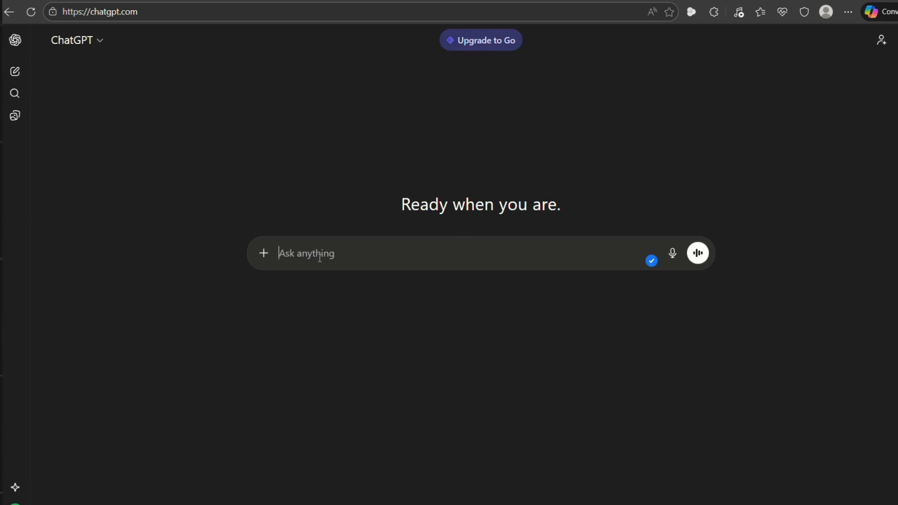
Step: Ask ChatGPT for a 1-2 minute faceless documentary-style YouTube script about "Discover Europe", with a dramatic hook and short scenes for Canva
text(Write a YouTube script for a faceless documentary-style video about (Topic) The script should be 1-2 minutes long, written in simple, engaging language that's easy for voiceover. Requirements: Start with a dramatic hook that instantly grabs attention. Break the story into short scenes for easy editing in Canva: Scene 1 - Setting: Where and when the event happened.)
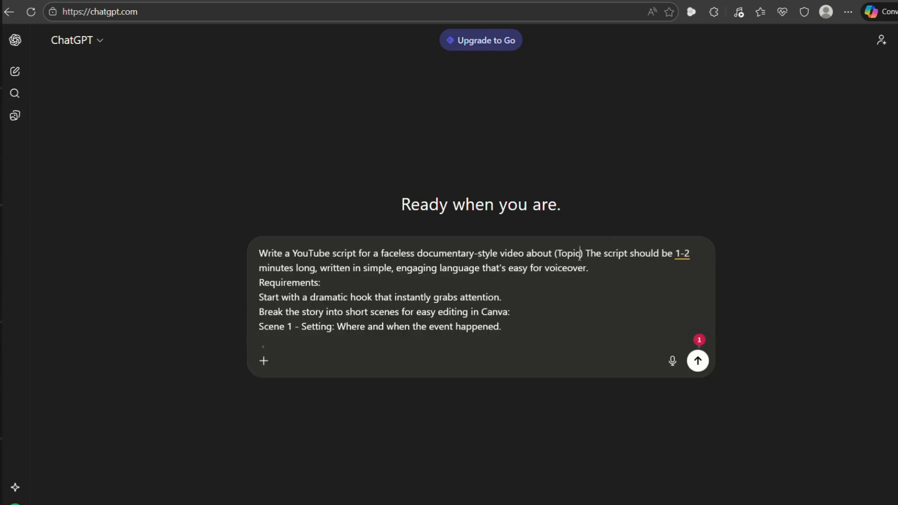
key(BackSpace)
key(BackSpace)
key(BackSpace)
key(BackSpace)
key(BackSpace)
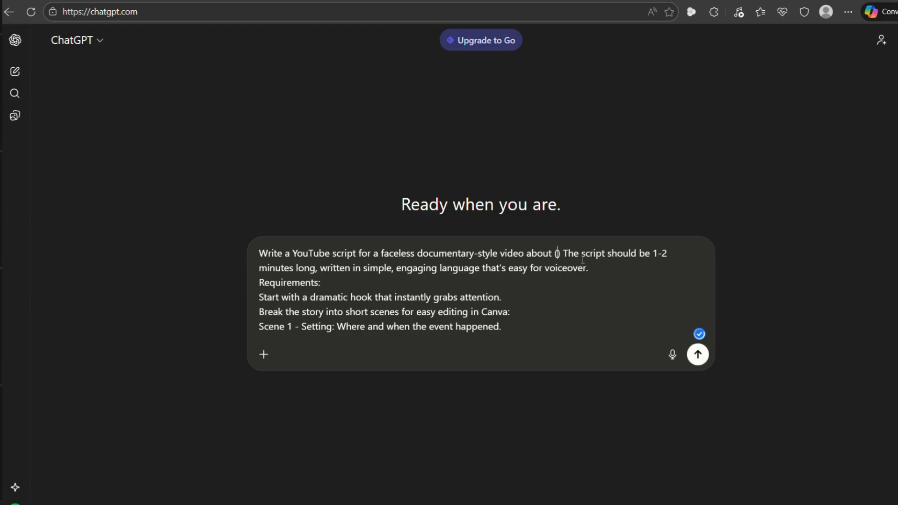
text(Disco)
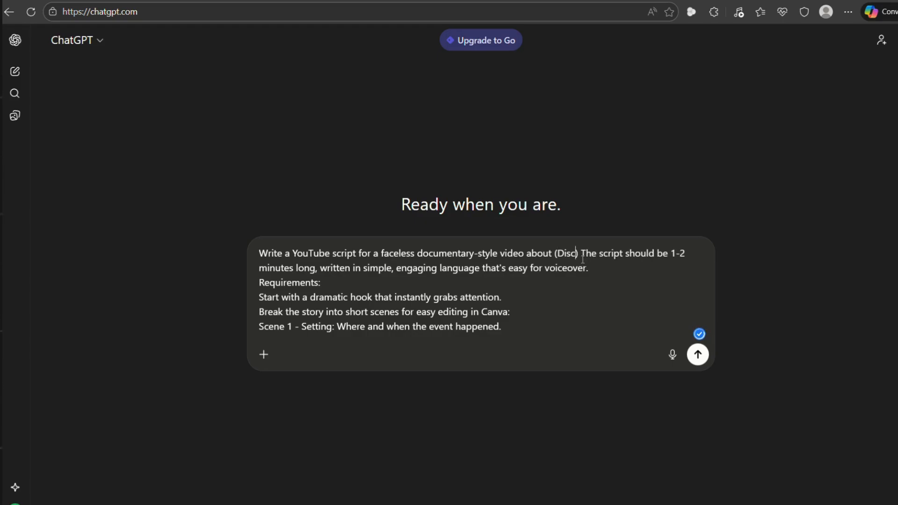
text(ver )
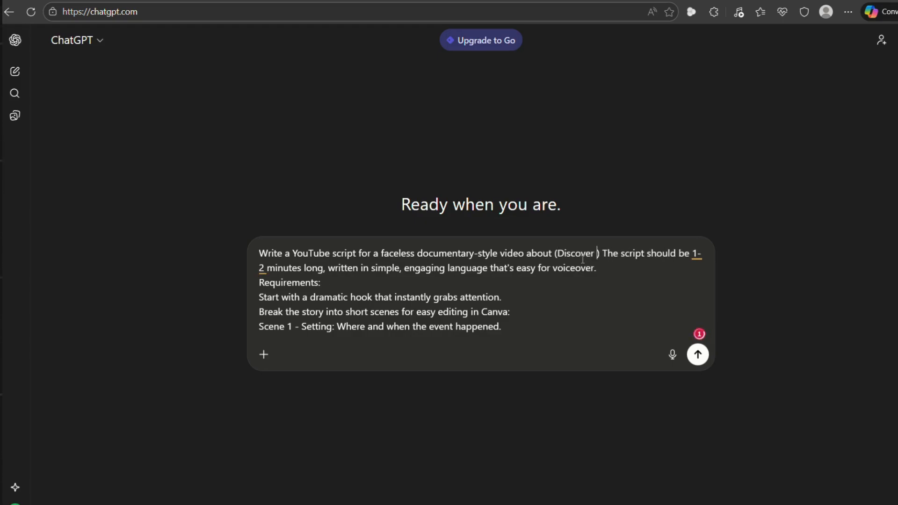
text(E)
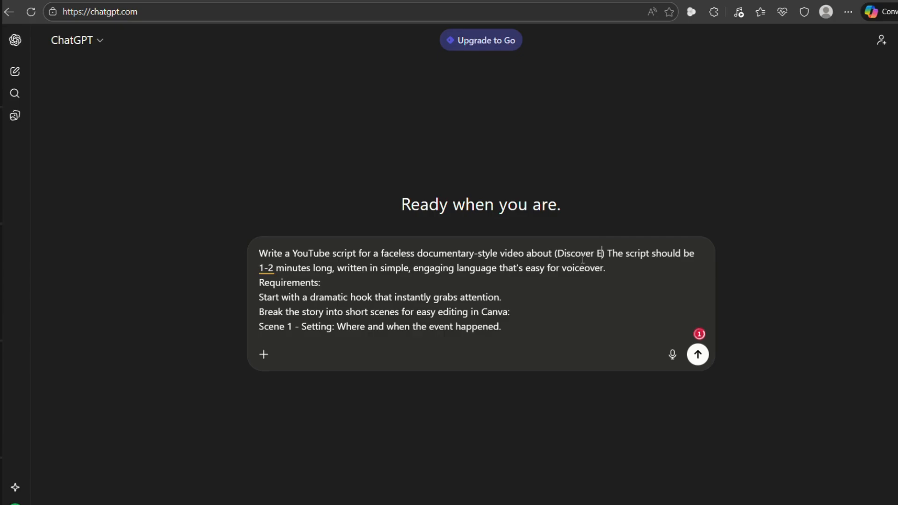
text(urope)
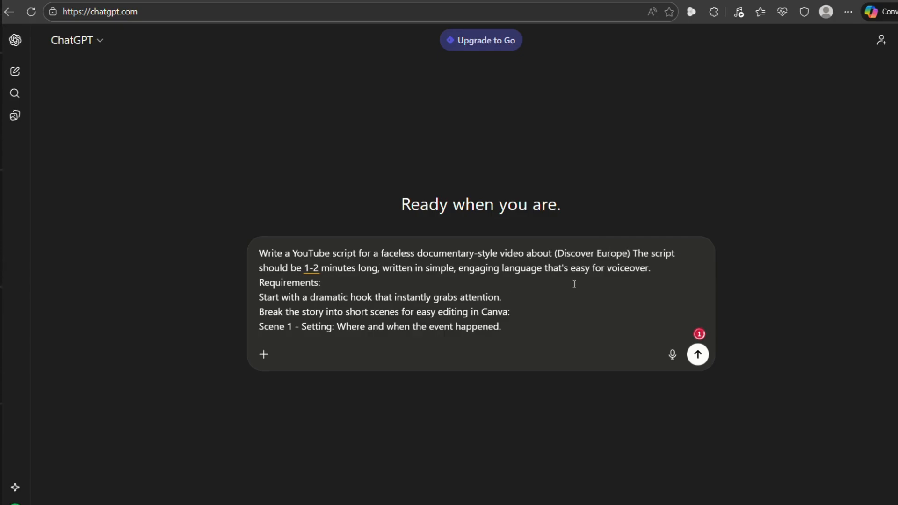
click(700, 358)
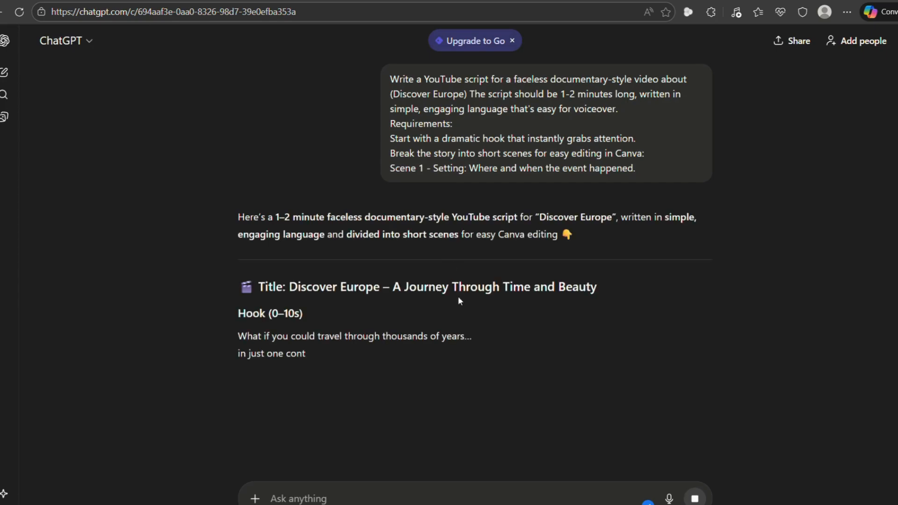
Step: Read through the hook and scenes of the generated Discover Europe script
scroll(459, 293, down, 2)
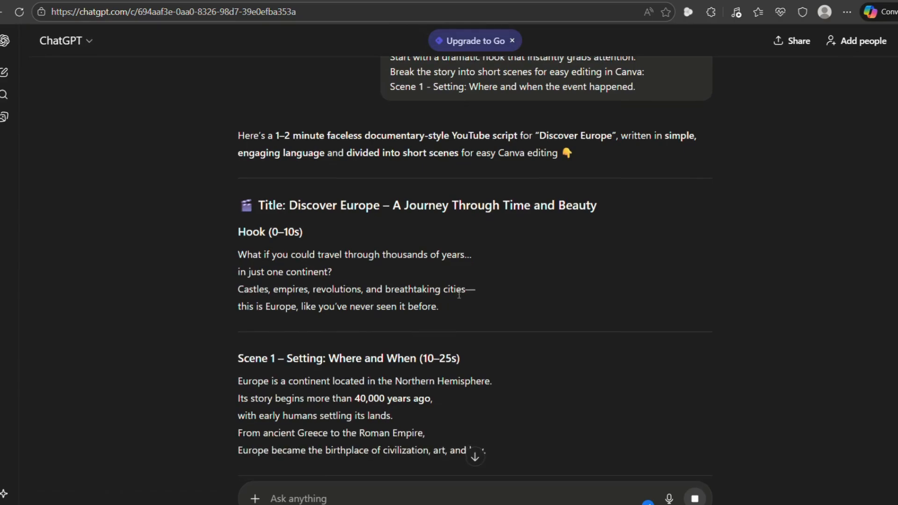
scroll(458, 295, down, 3)
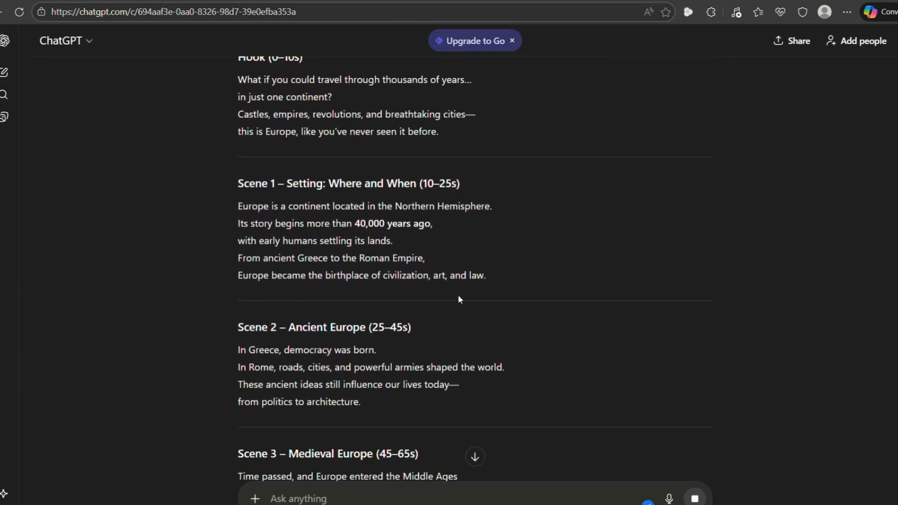
scroll(458, 295, down, 3)
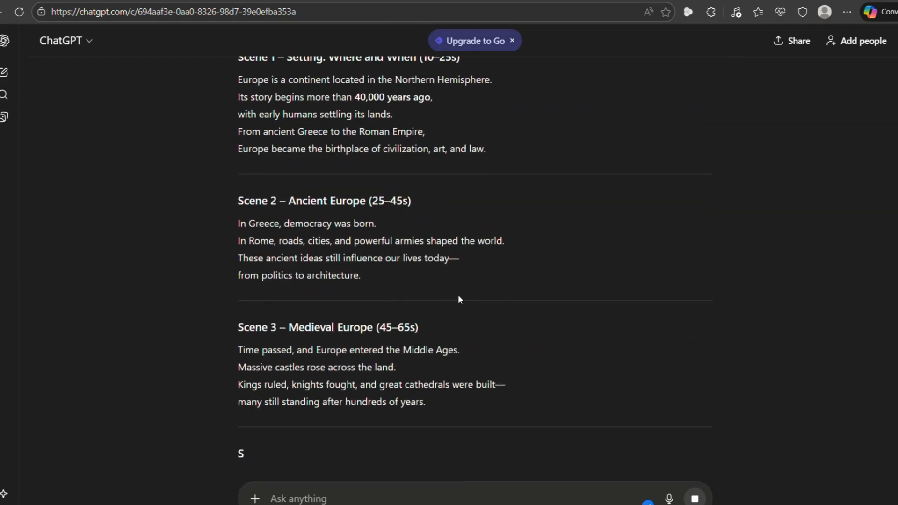
scroll(474, 227, up, 10)
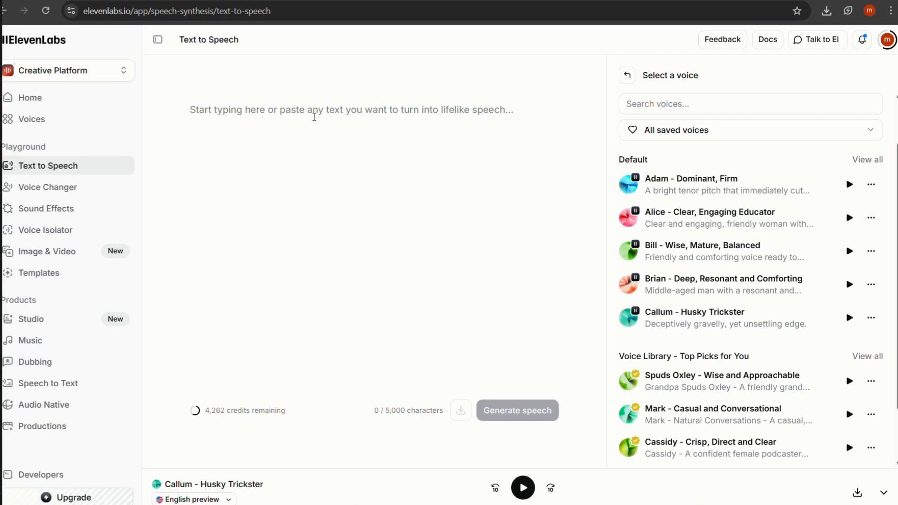
Step: Paste the script into ElevenLabs Text to Speech and preview the Bill and Callum voices
key(ctrl+v)
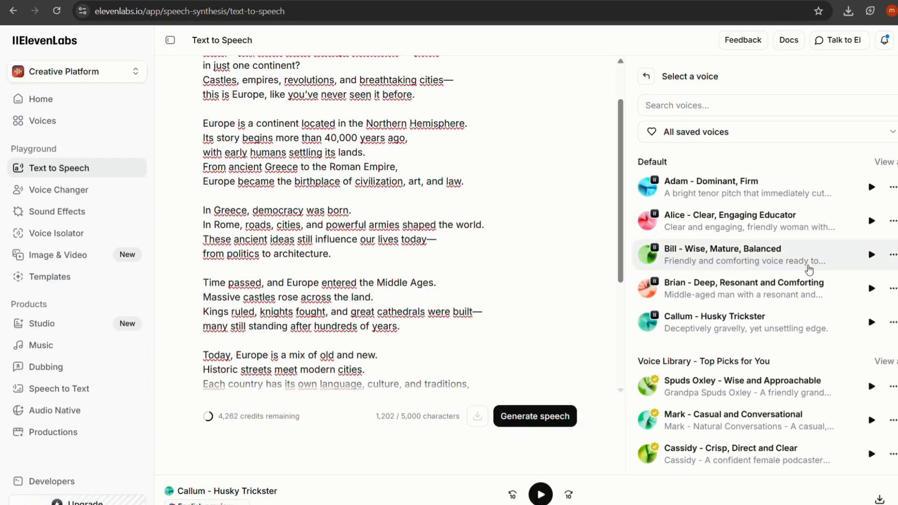
click(869, 256)
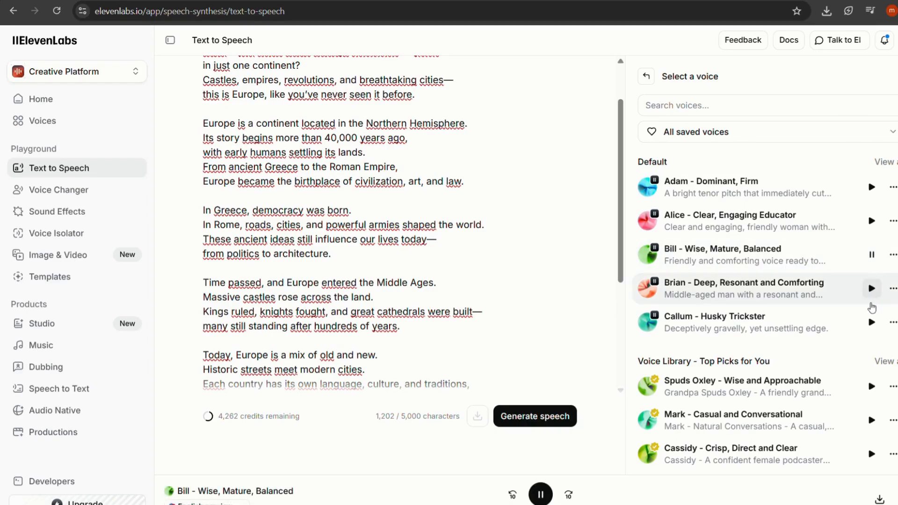
click(872, 322)
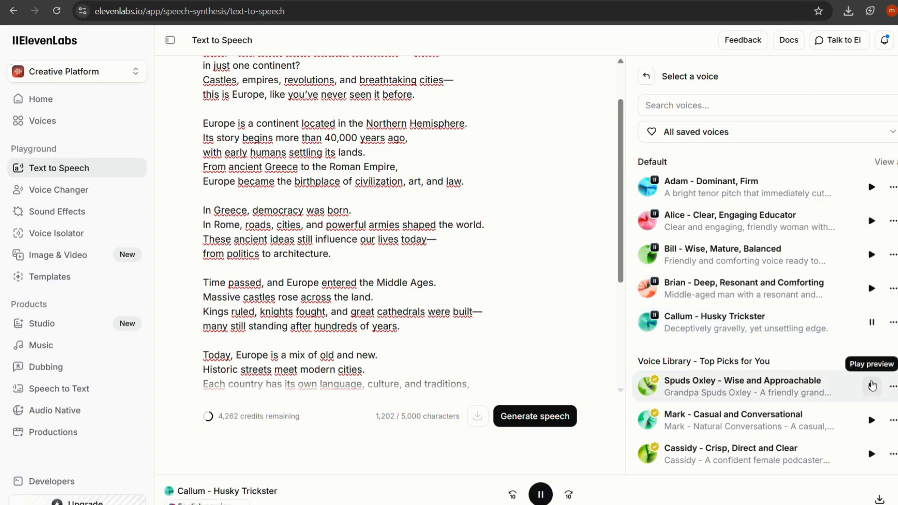
Step: Generate the narration with the "Brian - Deep, Resonant and Comforting" voice and download the audio
click(871, 289)
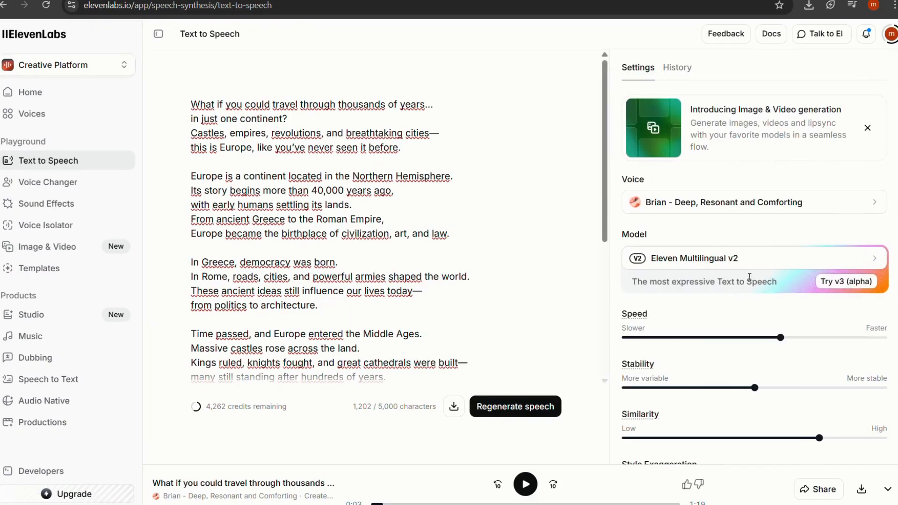
click(524, 413)
click(864, 488)
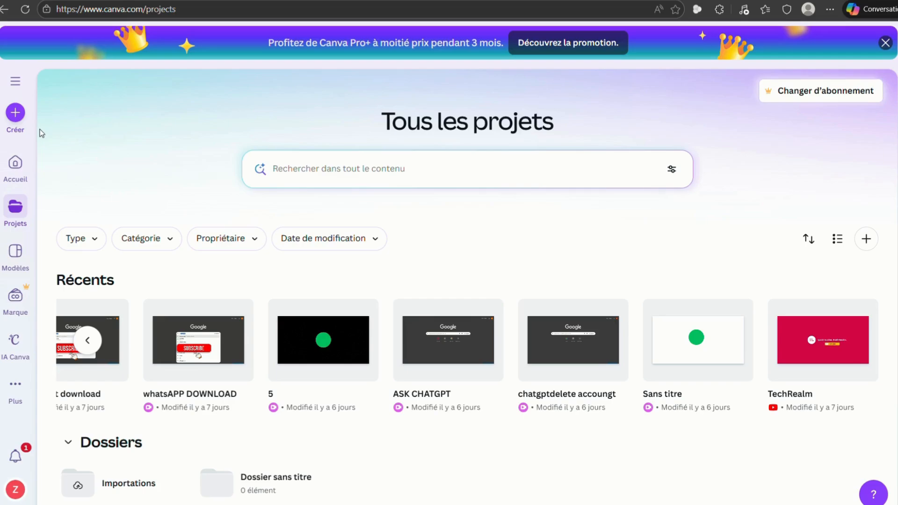
Step: In Canva, create a blank YouTube video design and name it "Discover Europe"
click(15, 112)
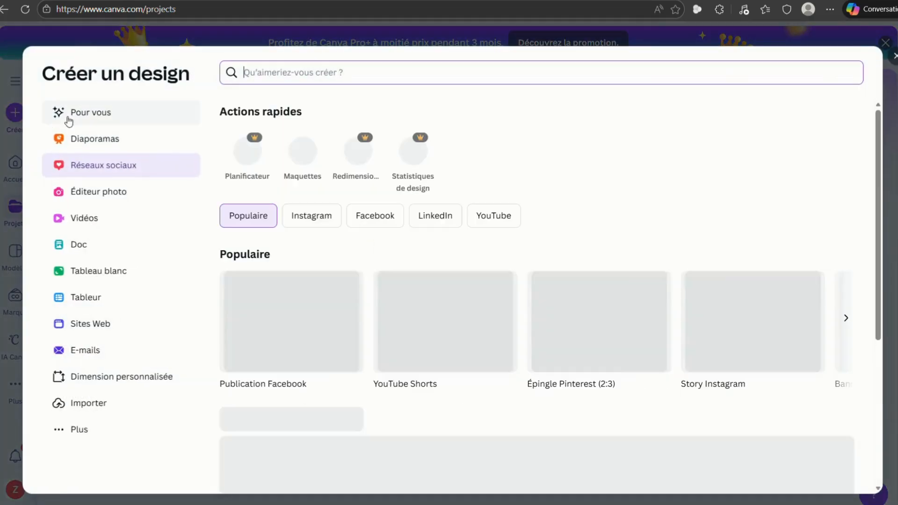
click(477, 216)
click(305, 323)
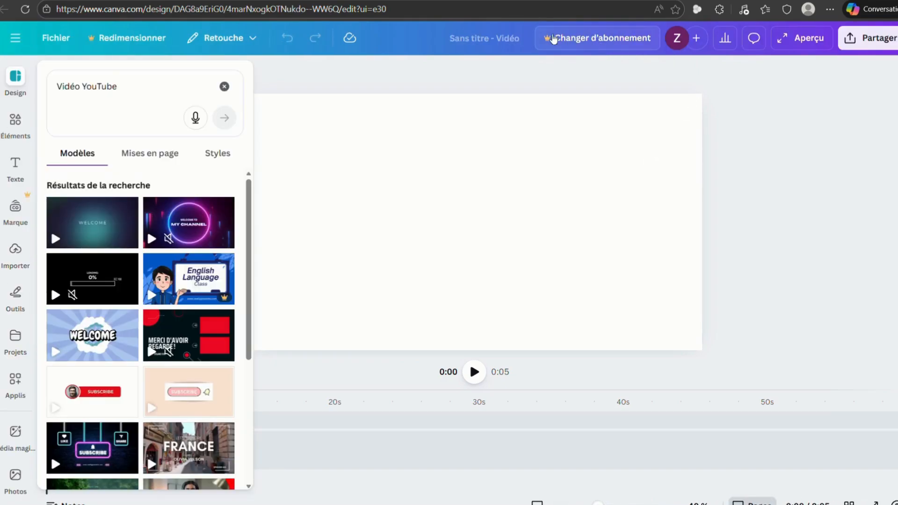
click(487, 38)
text(Discover Europe)
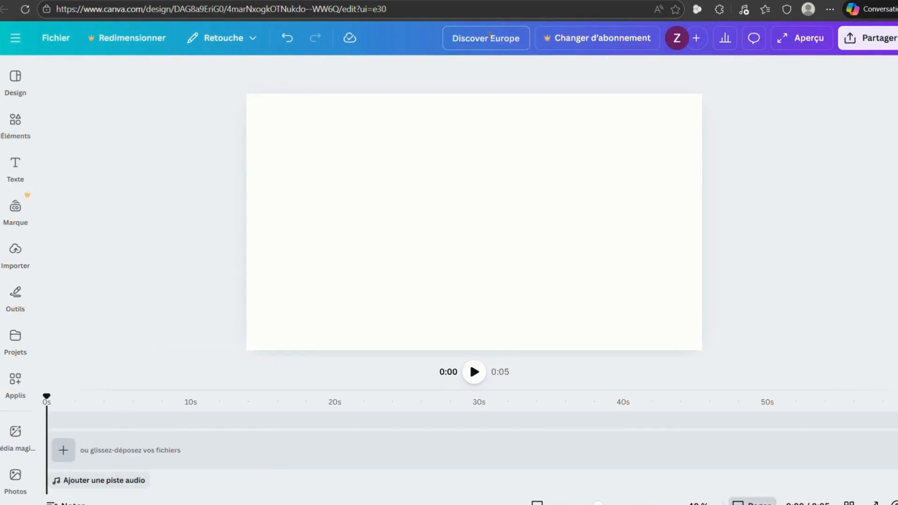
Step: Import the Discover Europe audio file from the Downloads folder and add it to the timeline
click(16, 252)
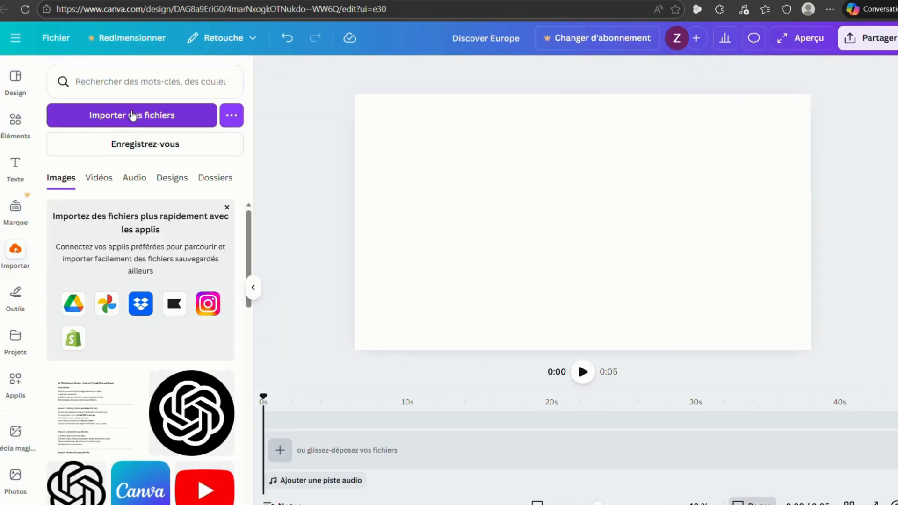
click(132, 116)
click(164, 133)
double_click(164, 300)
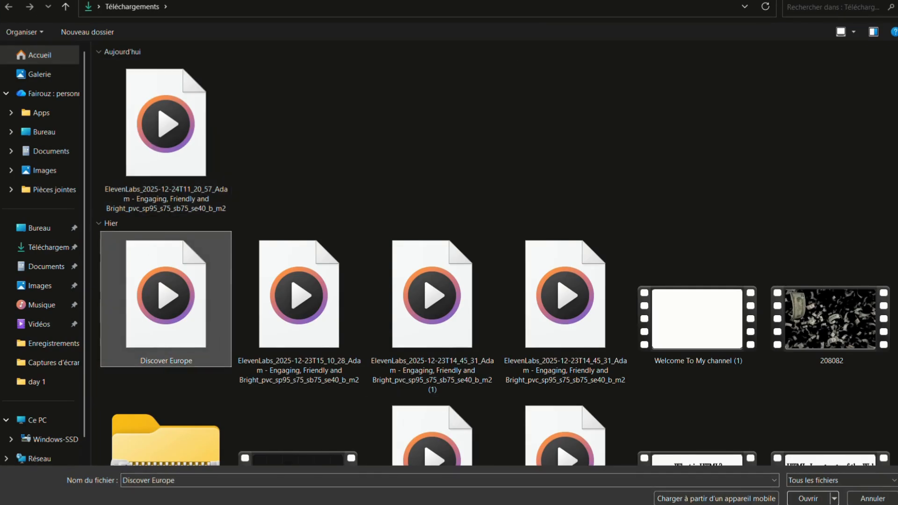
click(134, 239)
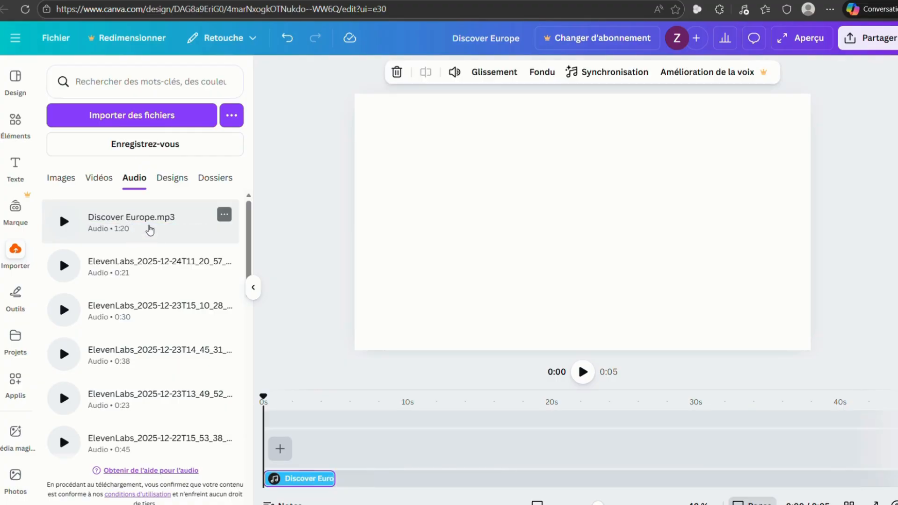
Step: Add a blank page to the timeline and extend it to 1:19 to span the narration
click(280, 449)
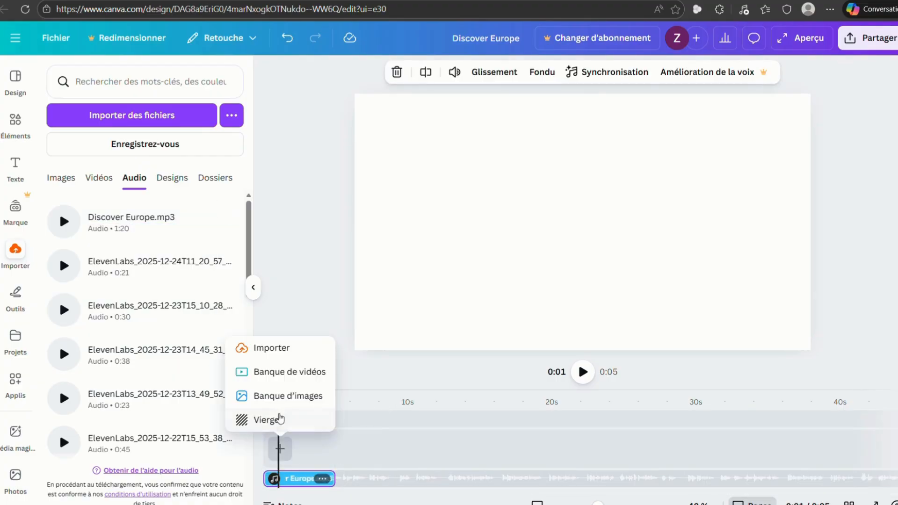
click(281, 420)
drag(335, 461, 673, 453)
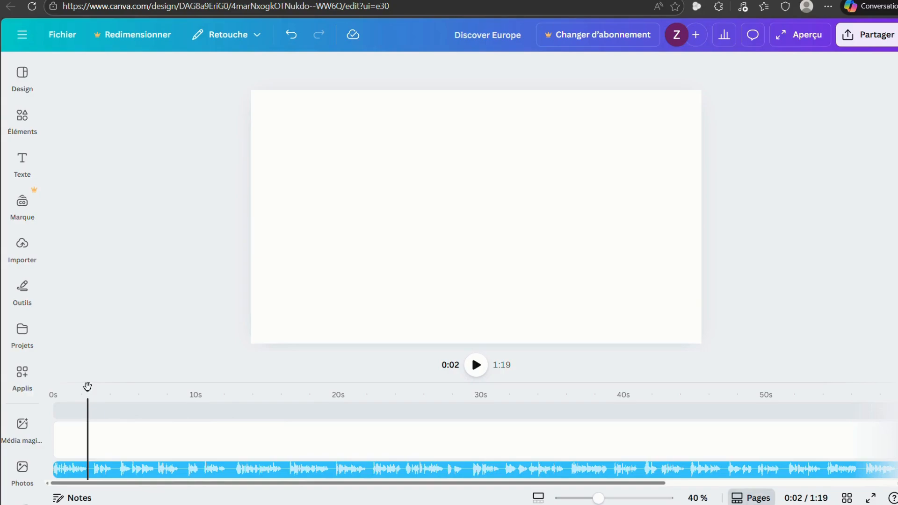
Step: Play the narration from the start, pause at the end of its first phrase, and split the blank page there at 2.8 seconds
drag(87, 387, 53, 388)
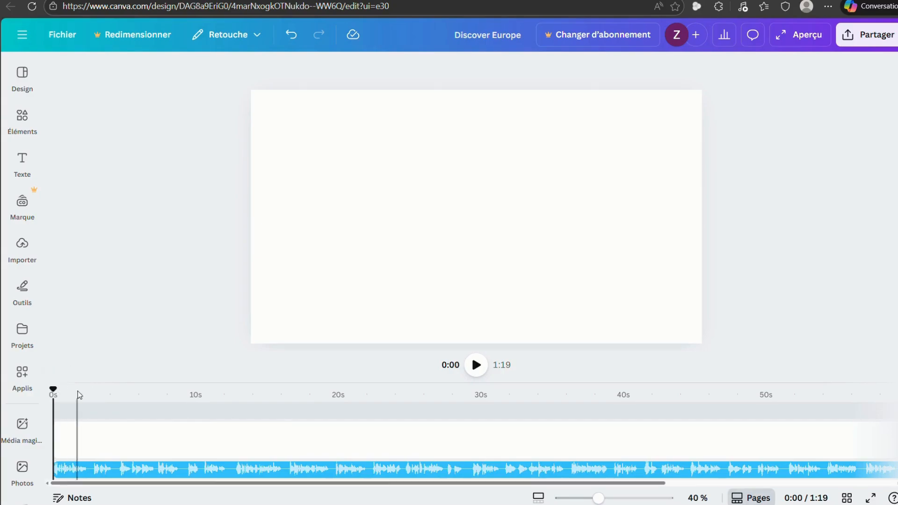
click(472, 370)
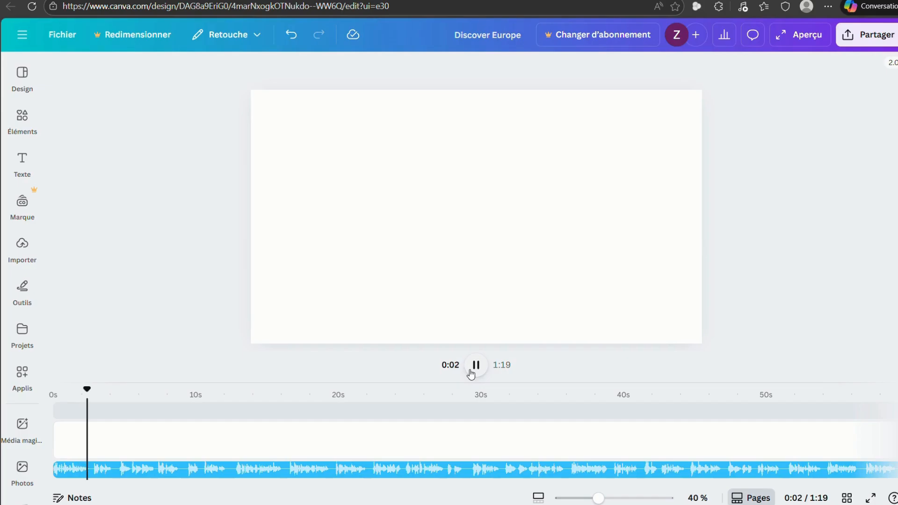
click(475, 365)
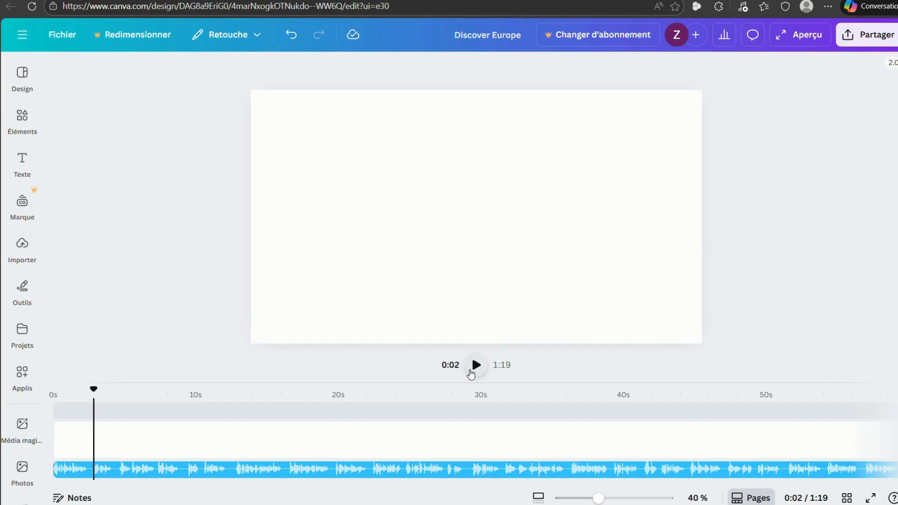
right_click(94, 443)
click(94, 443)
right_click(96, 444)
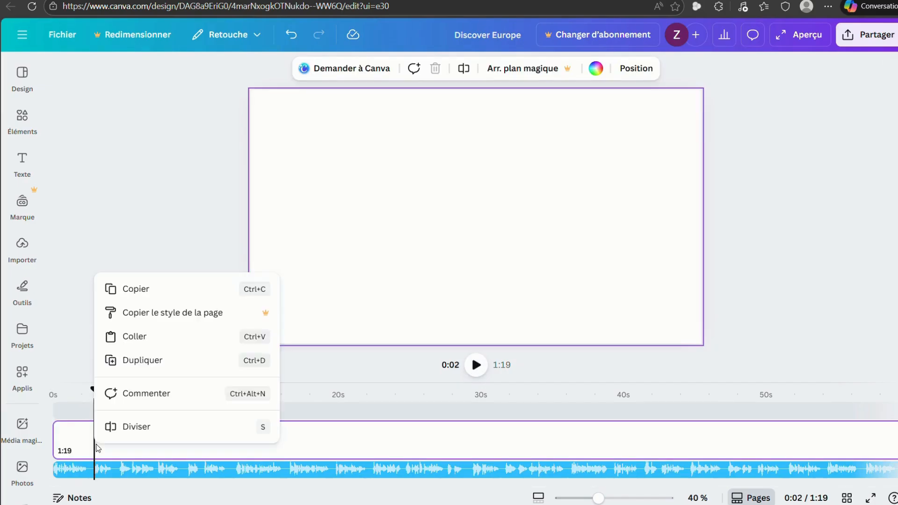
click(96, 445)
Step: Search the elements library for "travel" and show only the video results
click(17, 127)
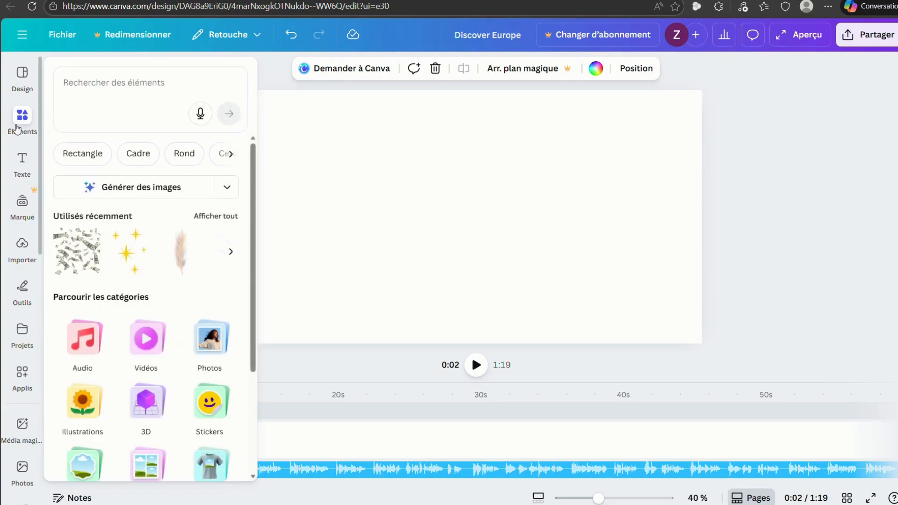
click(100, 94)
text(trave)
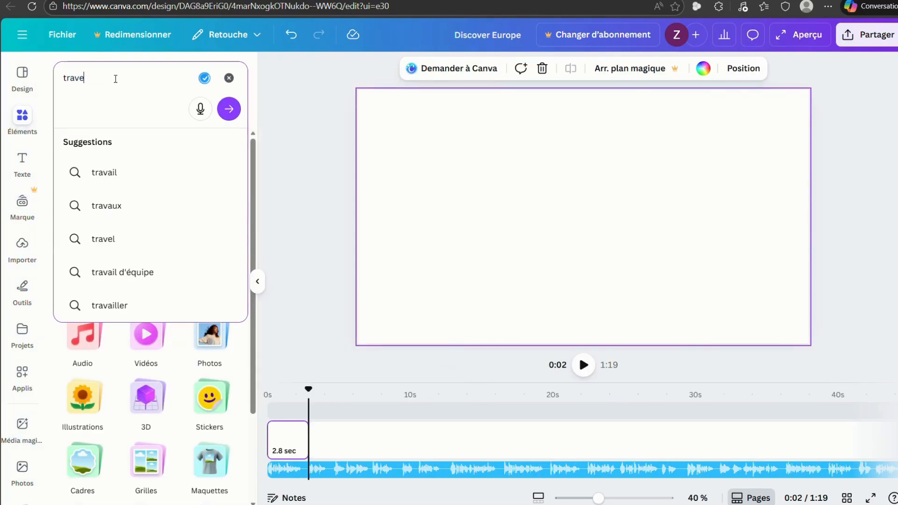
text(l)
key(Return)
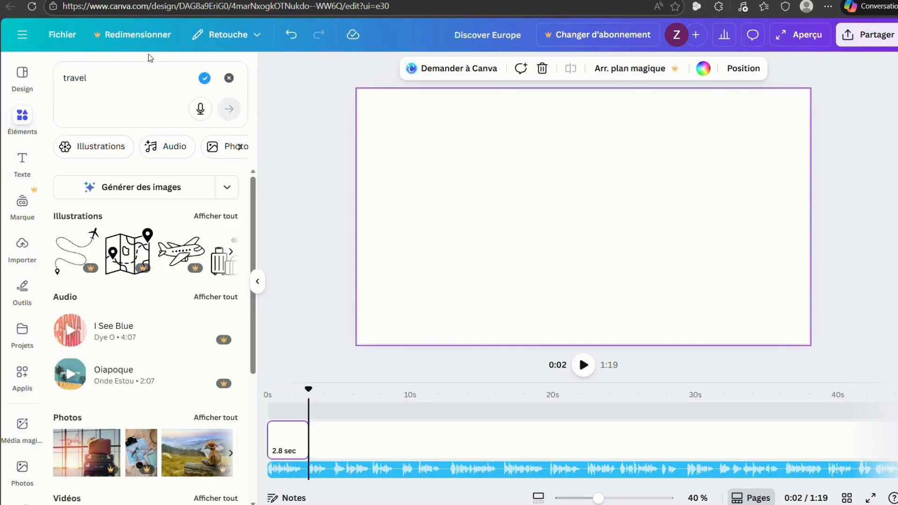
click(241, 148)
click(195, 149)
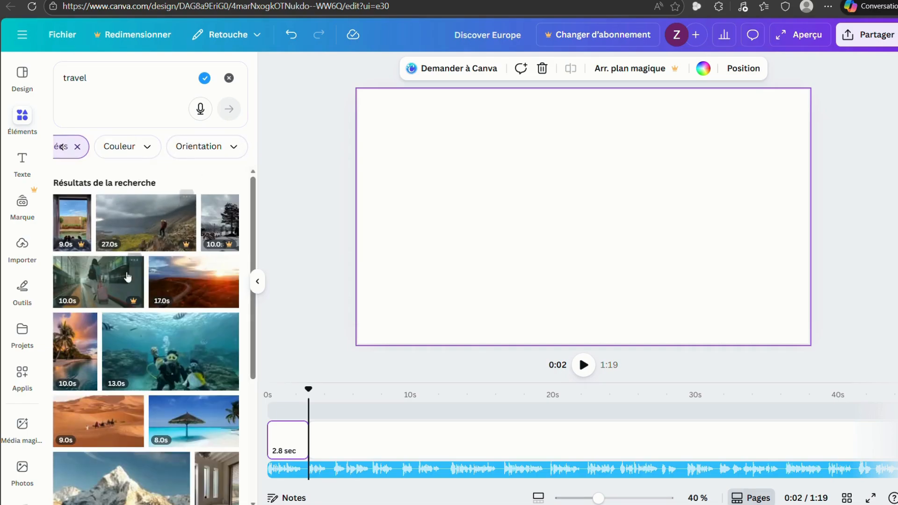
Step: Fill the first 2.8-second page with the 17-second sunset road video and play the result from the start
drag(199, 298, 286, 441)
drag(305, 391, 268, 391)
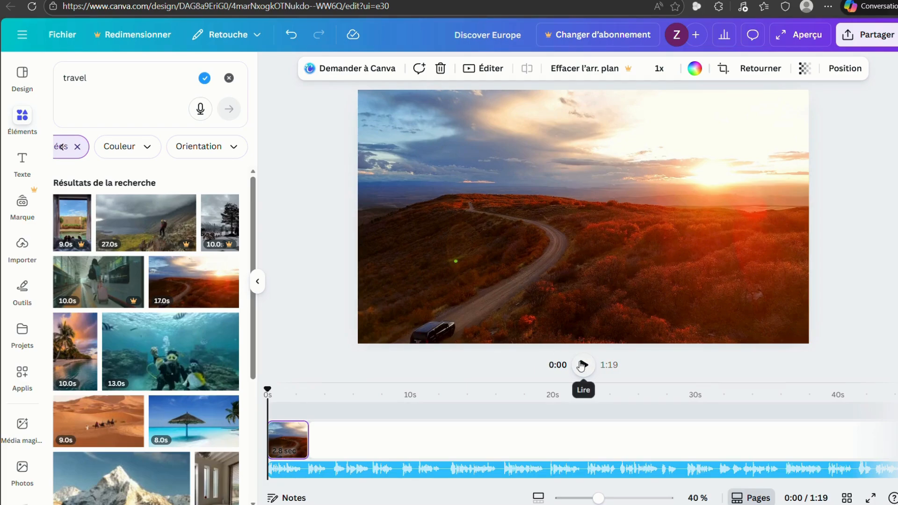
click(582, 365)
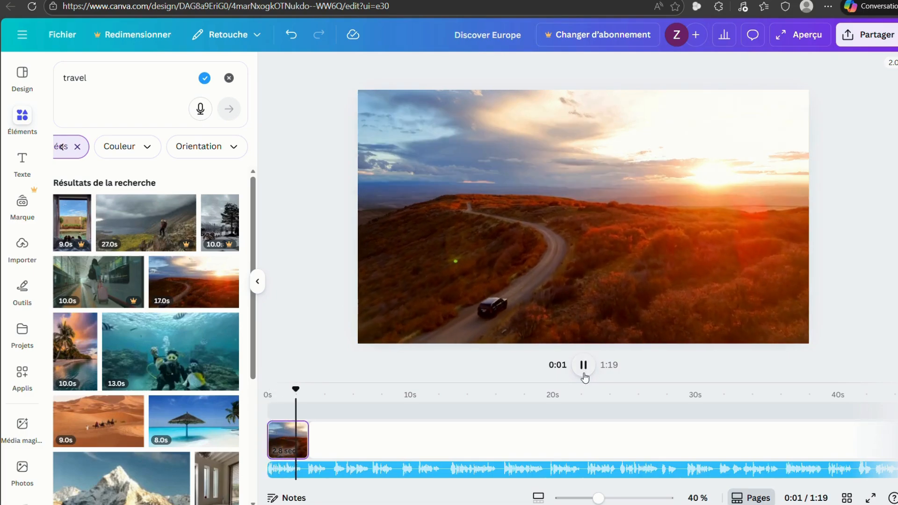
Step: Play the narration past the first clip, pause it, and extend the sunset road clip to 5.7 seconds
click(584, 366)
click(583, 365)
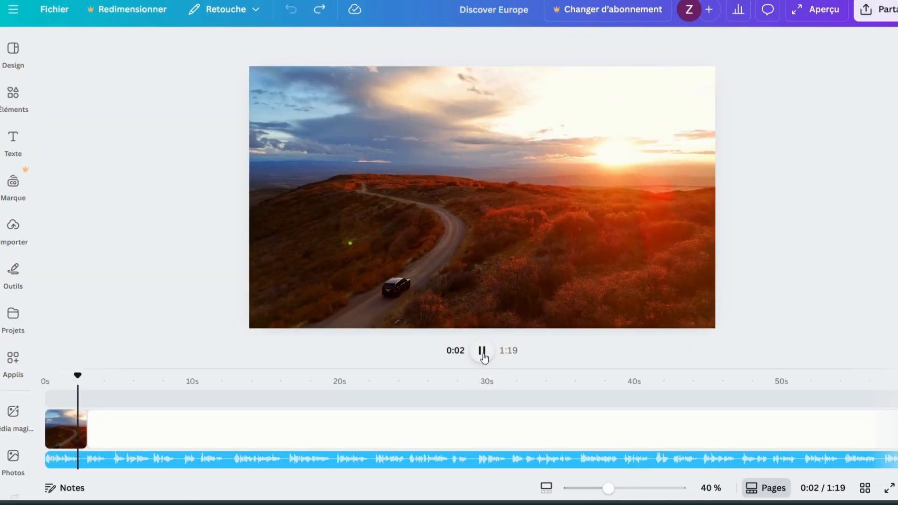
click(483, 355)
click(67, 434)
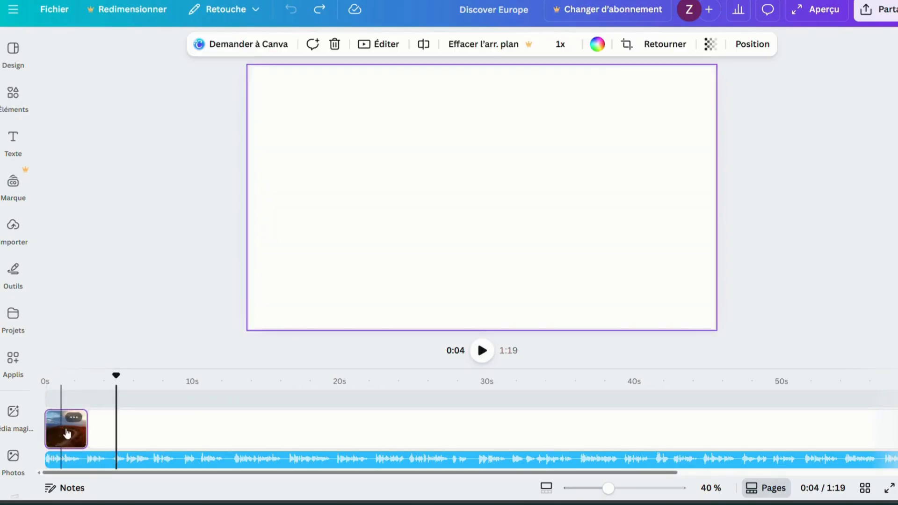
drag(85, 429, 128, 429)
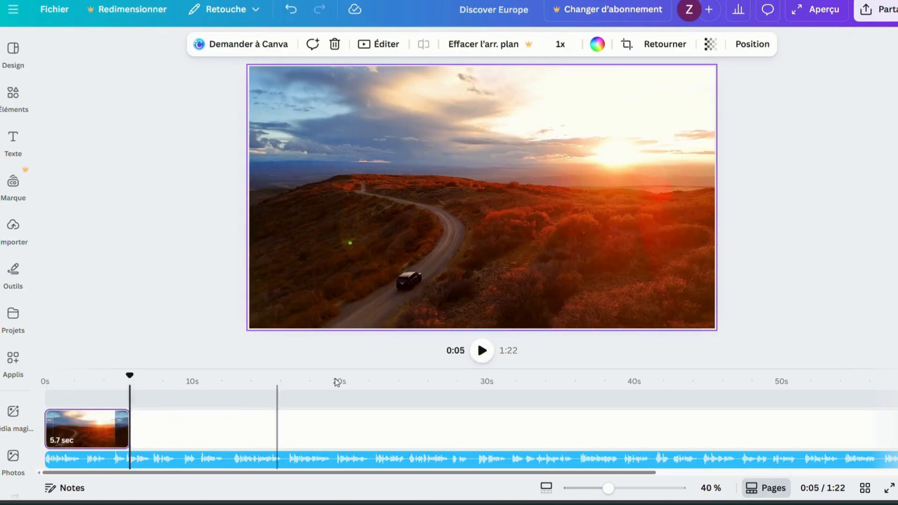
Step: Replay the narration from about 2 seconds and trim the end of the sunset road clip to 5.0 seconds
click(80, 382)
click(481, 350)
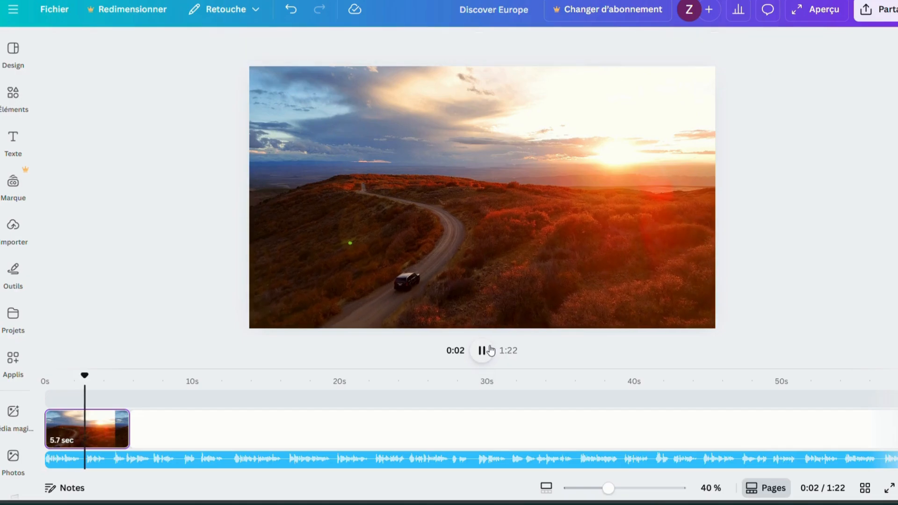
click(124, 430)
drag(123, 430, 121, 430)
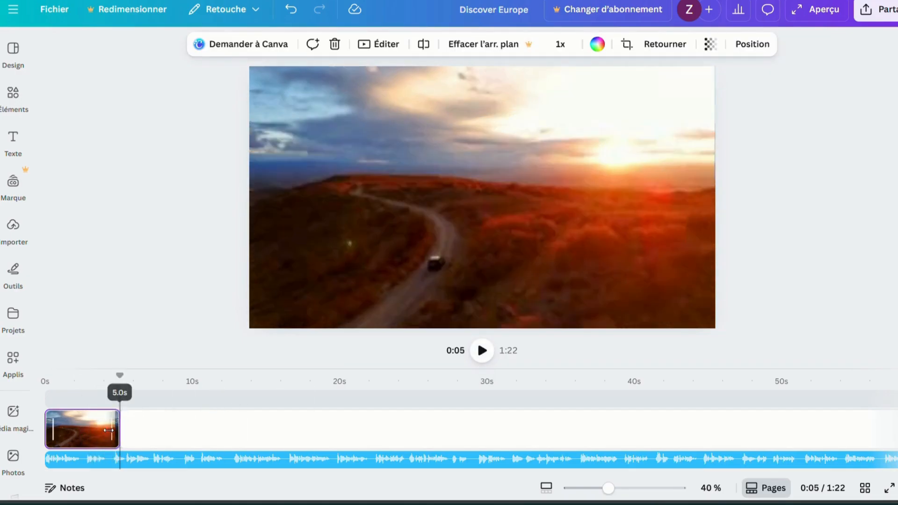
Step: Play the narration on to 0:09, pause at the phrase's end, and split off a 3.9-second blank page there
click(481, 351)
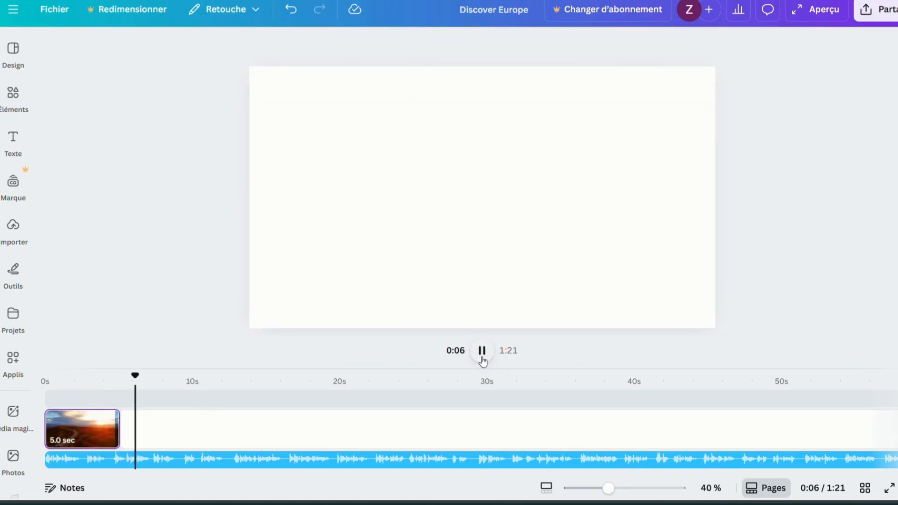
click(479, 360)
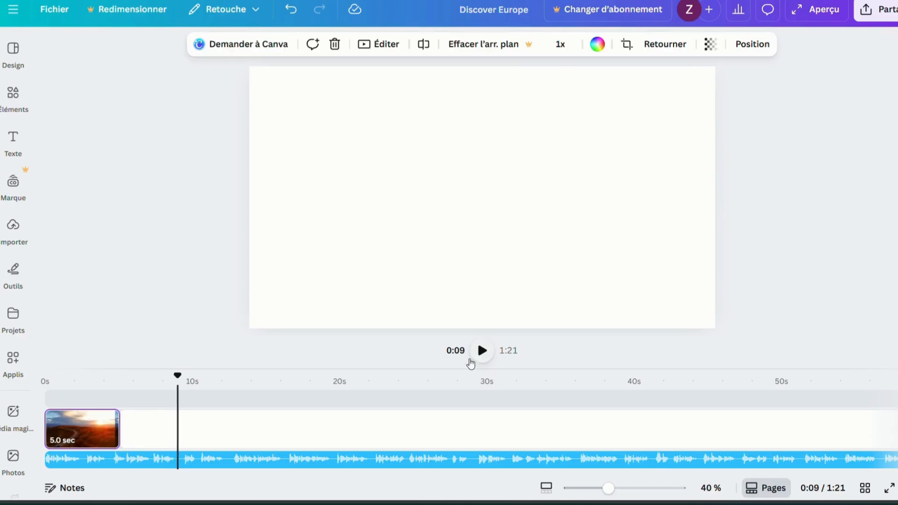
click(174, 432)
Step: Search the video elements for "castles" and fill the 3.9-second page with the 9-second castle video with the lit tower
click(13, 93)
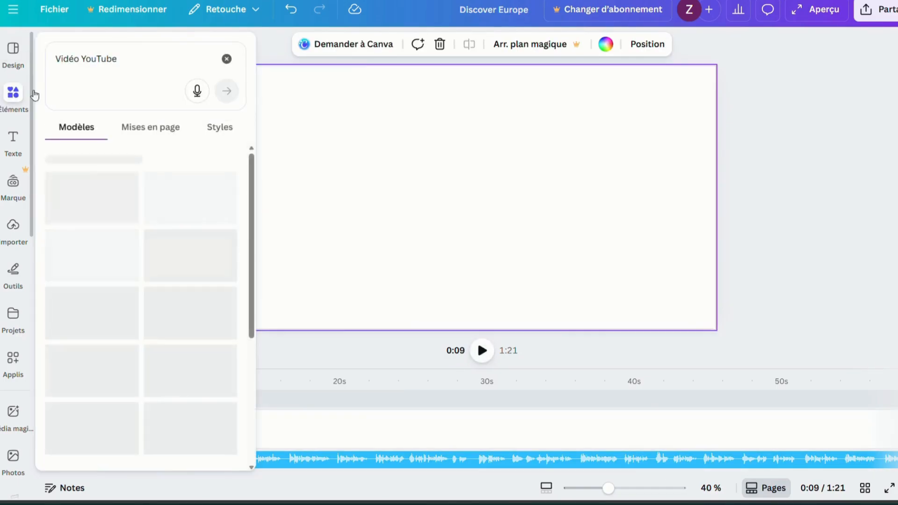
click(141, 299)
text(castles)
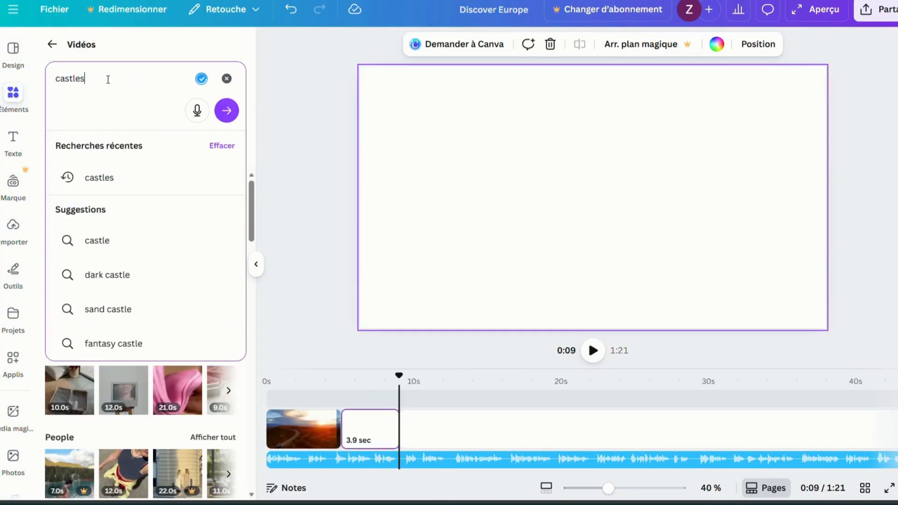
key(Return)
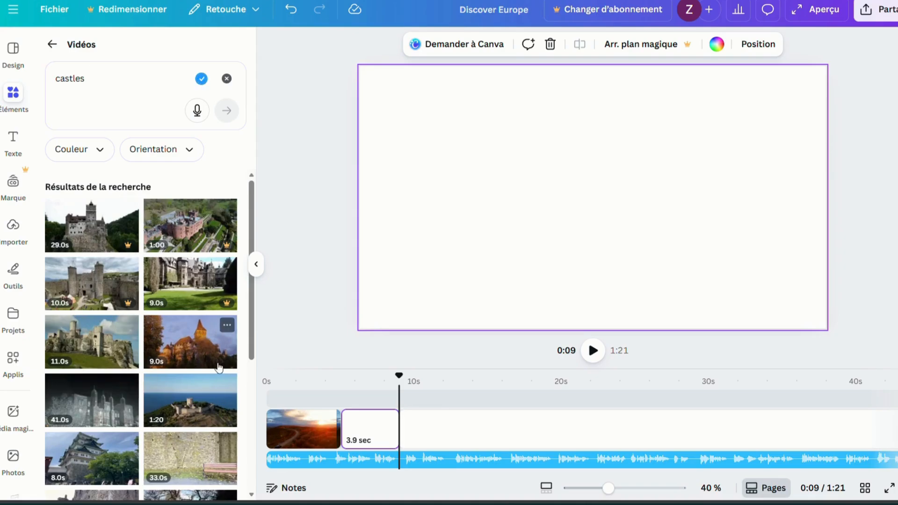
drag(208, 349, 373, 426)
Step: Add a Match & Move transition between the sunset road clip and the castle clip
drag(400, 382, 311, 381)
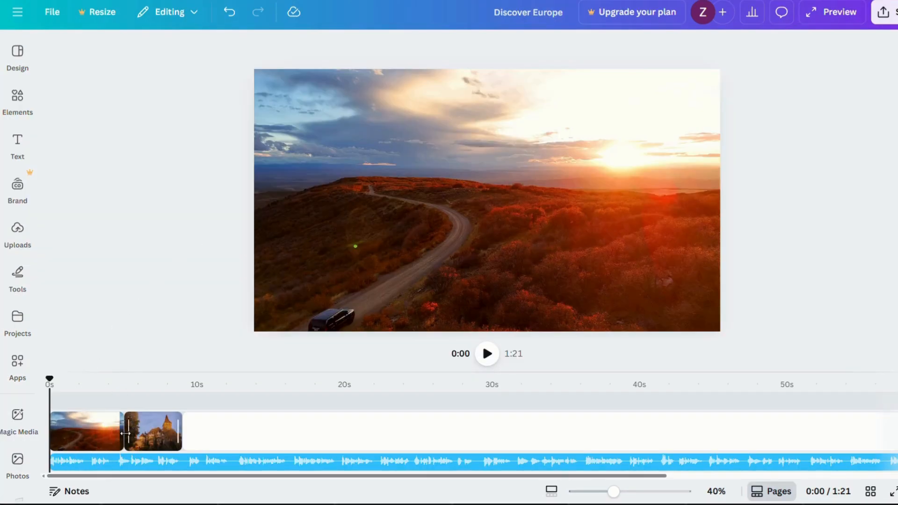
click(123, 438)
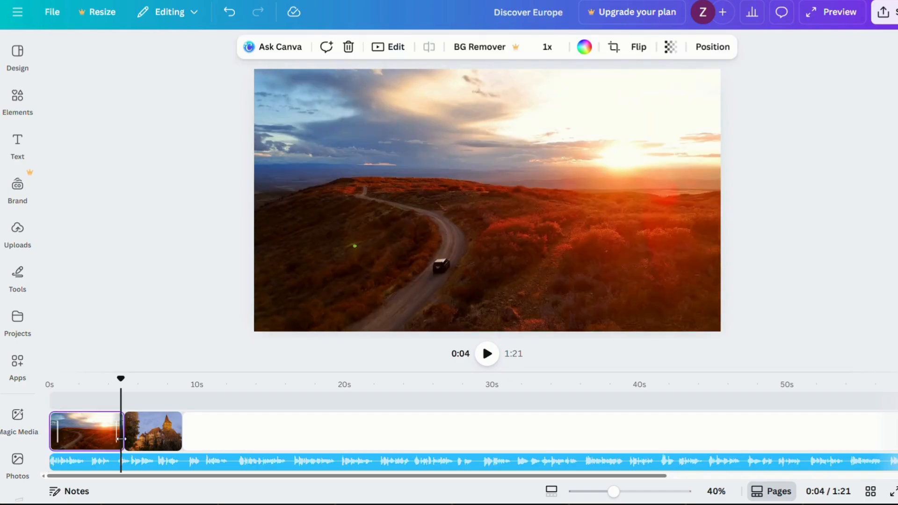
click(123, 441)
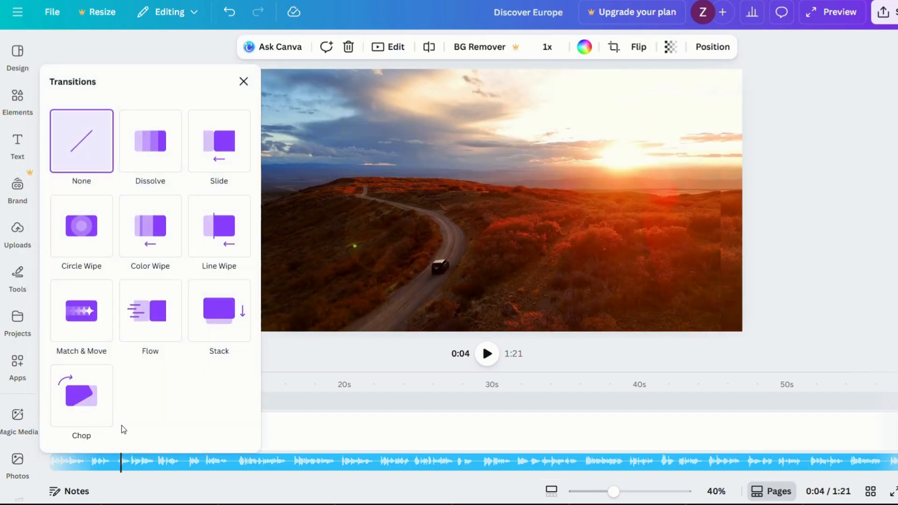
click(77, 312)
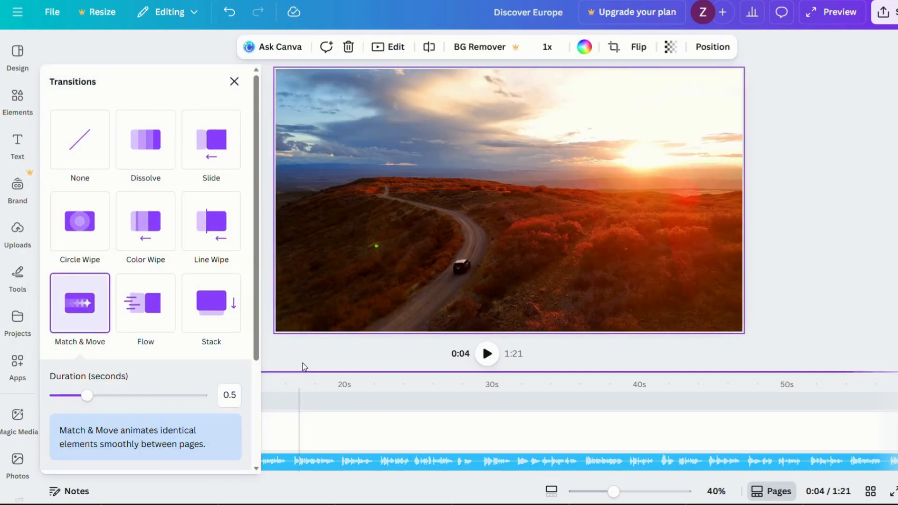
click(290, 367)
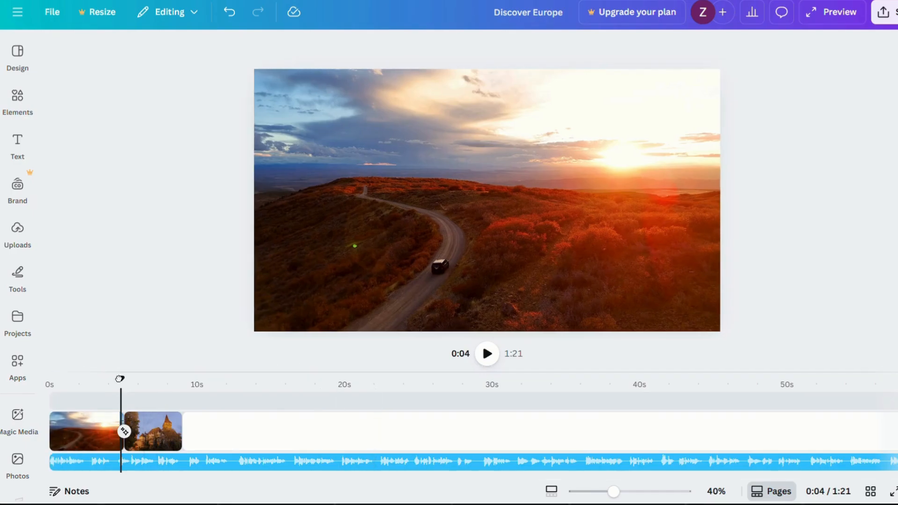
Step: Play the timeline across the sunset road and castle clips to check the transition, and pause in the castle clip
click(89, 373)
click(488, 360)
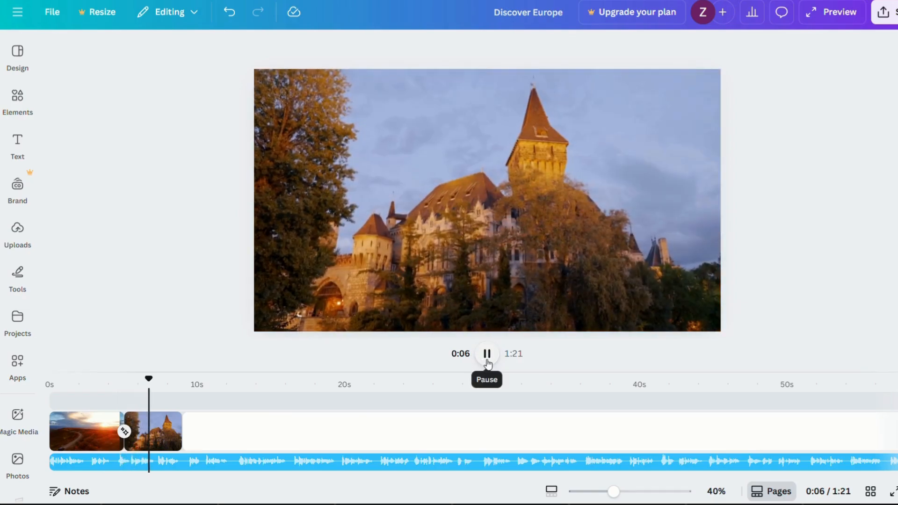
click(488, 368)
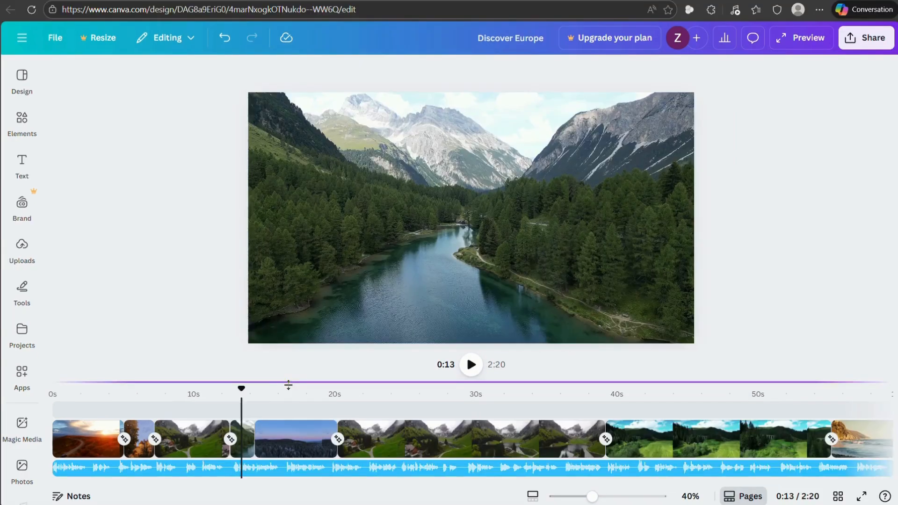
Step: Set the volume of the Discover Europe.mp3 narration track to 149
drag(240, 389, 50, 391)
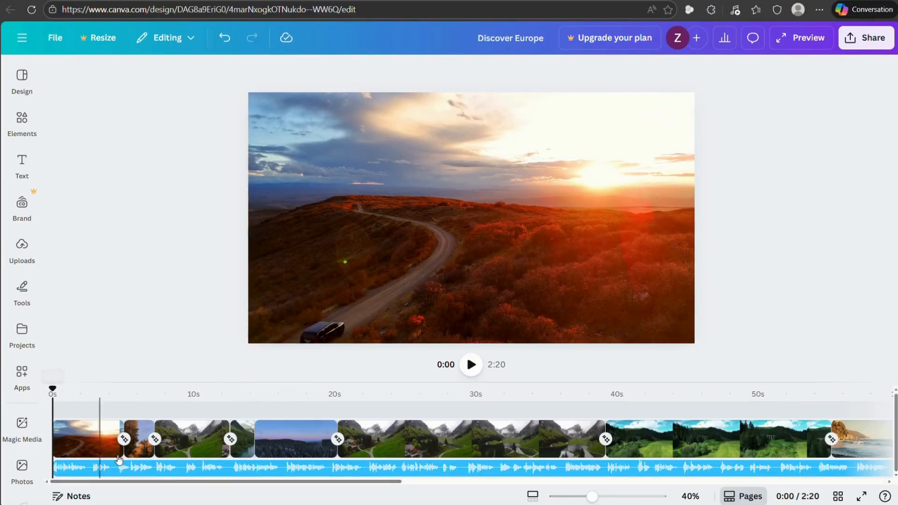
click(206, 467)
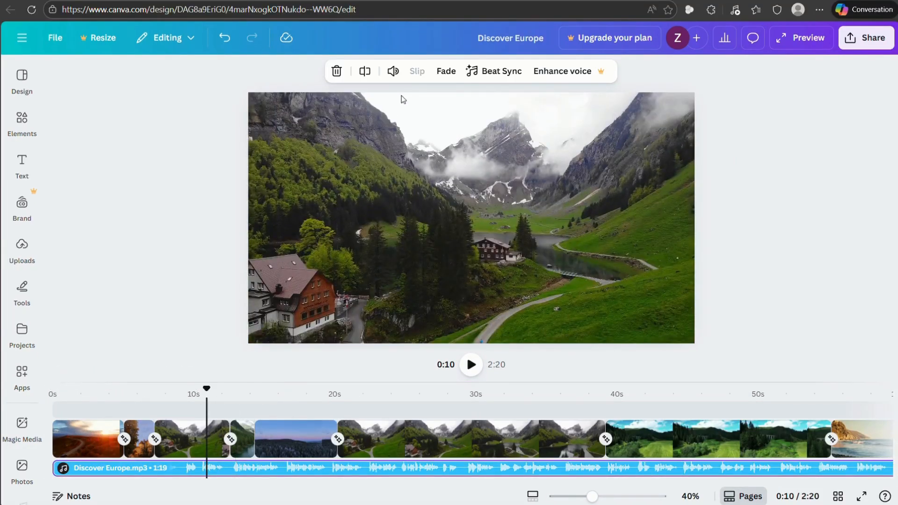
click(394, 71)
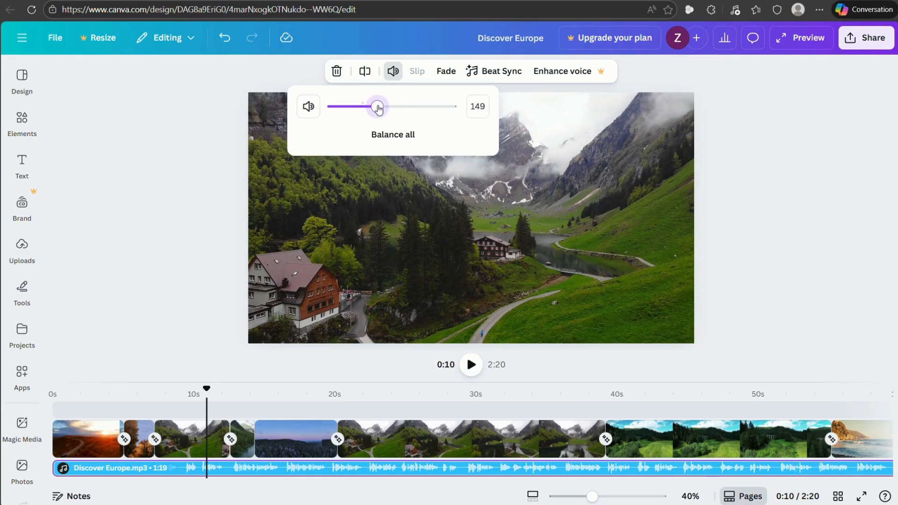
click(228, 353)
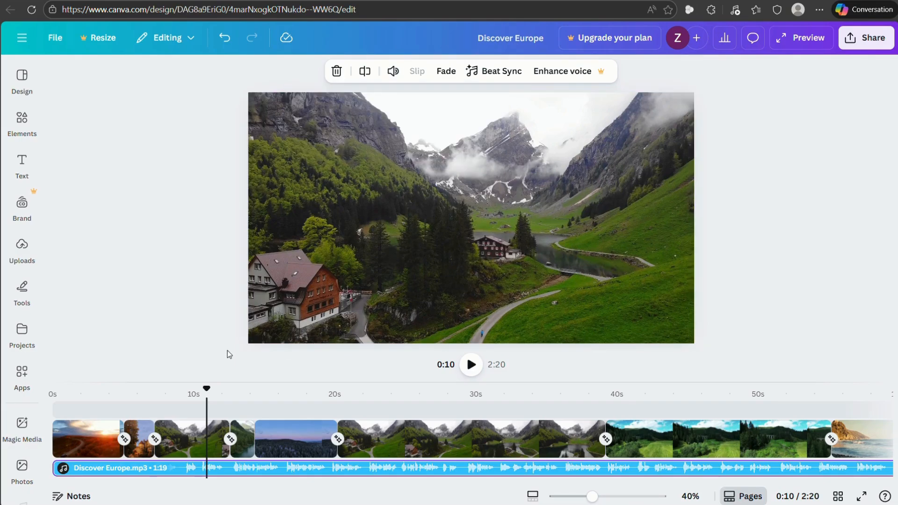
Step: Review the transition settings between the mountain village clip and the forest lake clip
click(225, 446)
click(230, 439)
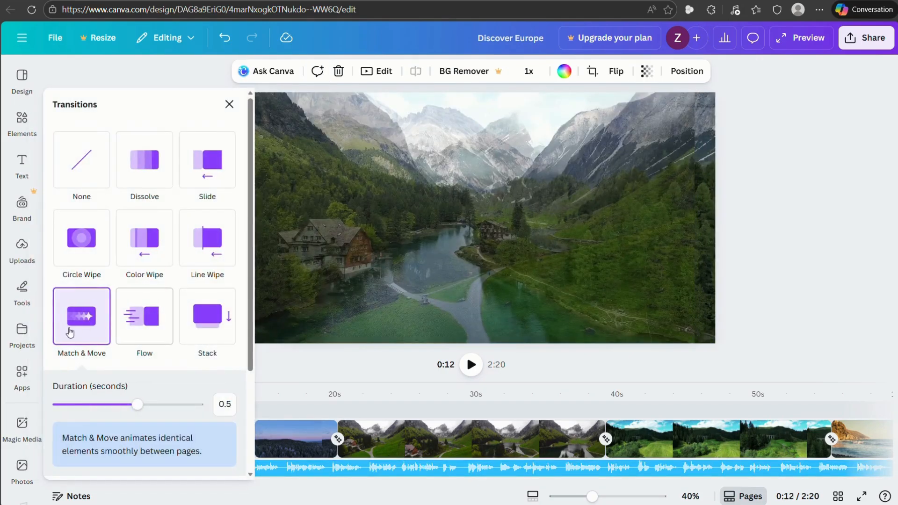
click(280, 375)
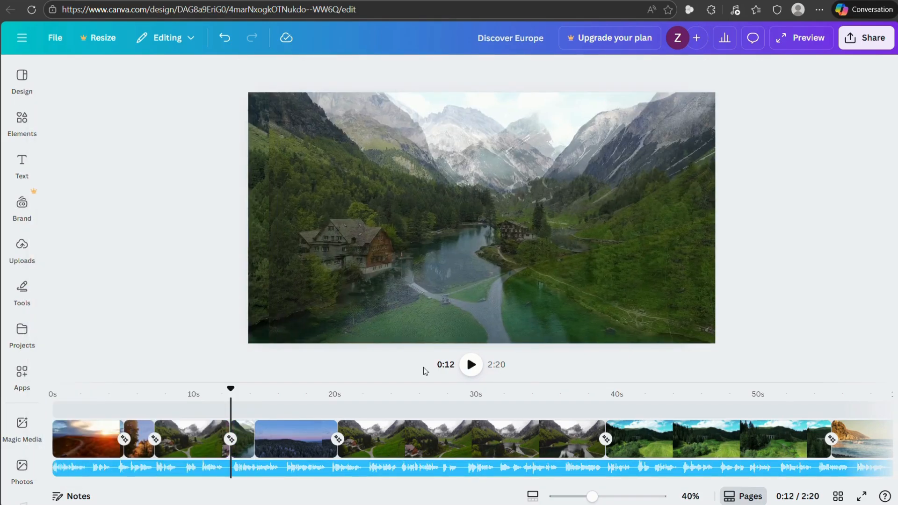
Step: Preview the assembled video in full screen from the start
click(803, 46)
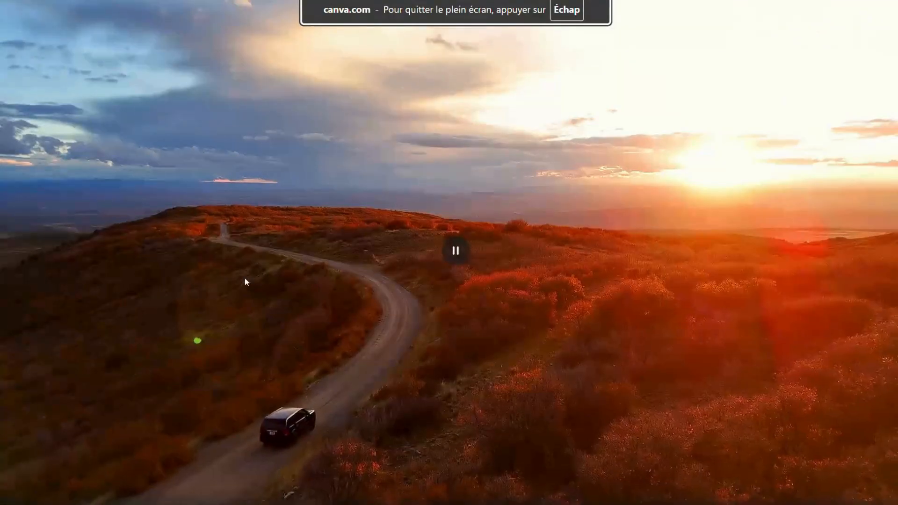